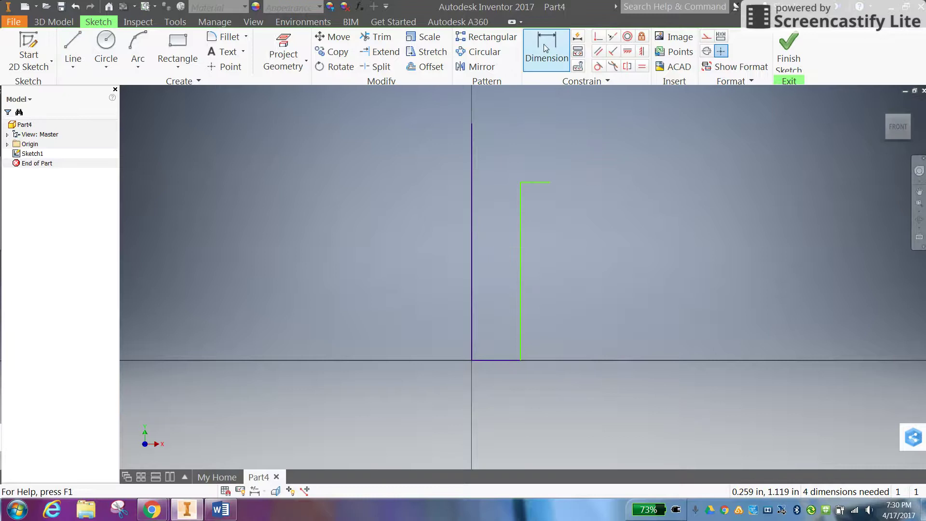
Step: Dimension the long vertical line on the Y axis and set its length to .65 in
left_click(545, 40)
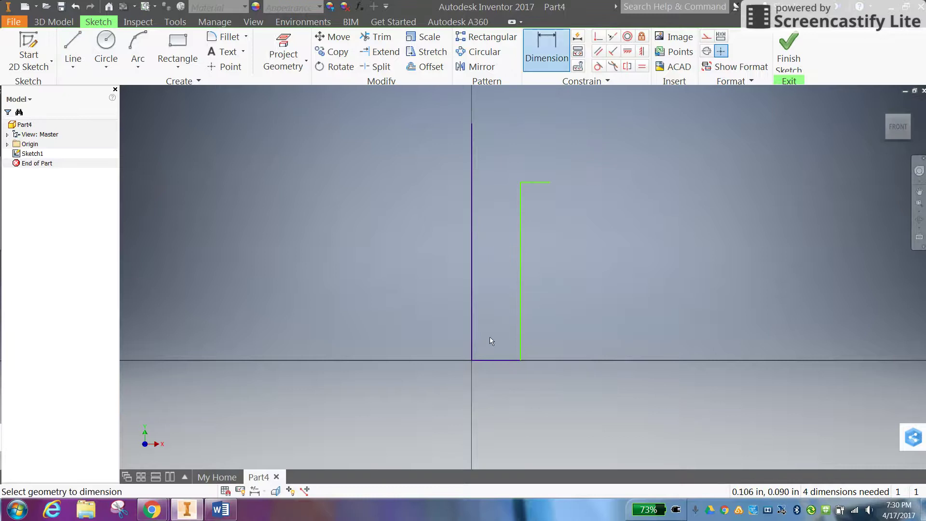
left_click(470, 187)
left_click(415, 192)
type(".65")
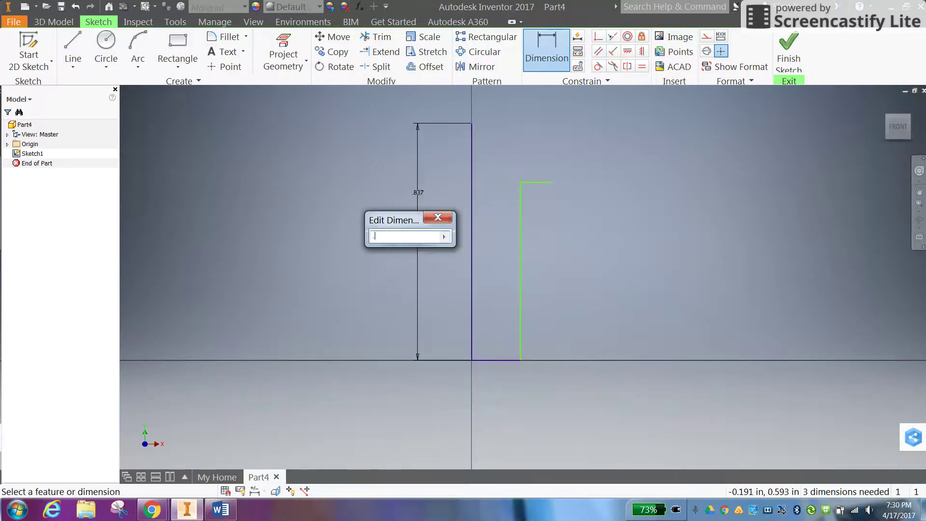
key("Return")
Step: Dimension the shorter vertical line and set its length to .5 in
left_click(521, 266)
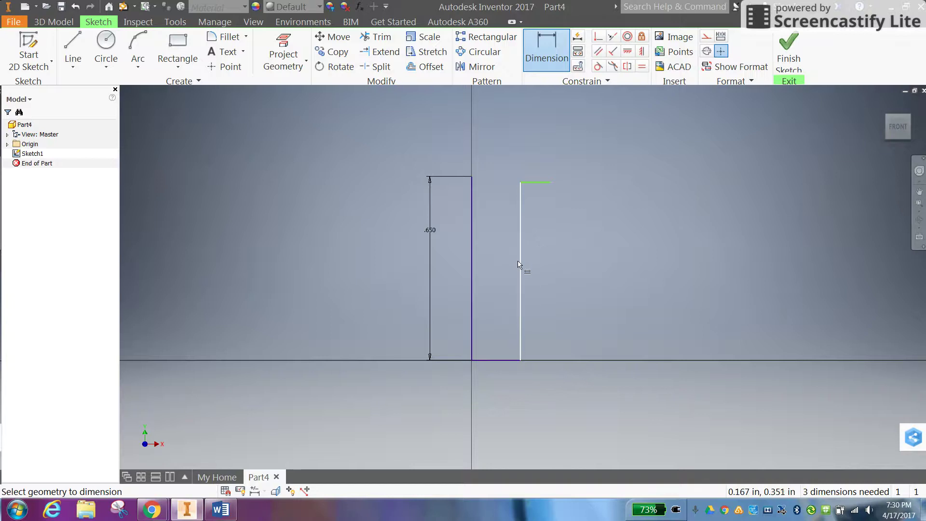
left_click(545, 268)
type(".5")
key("Return")
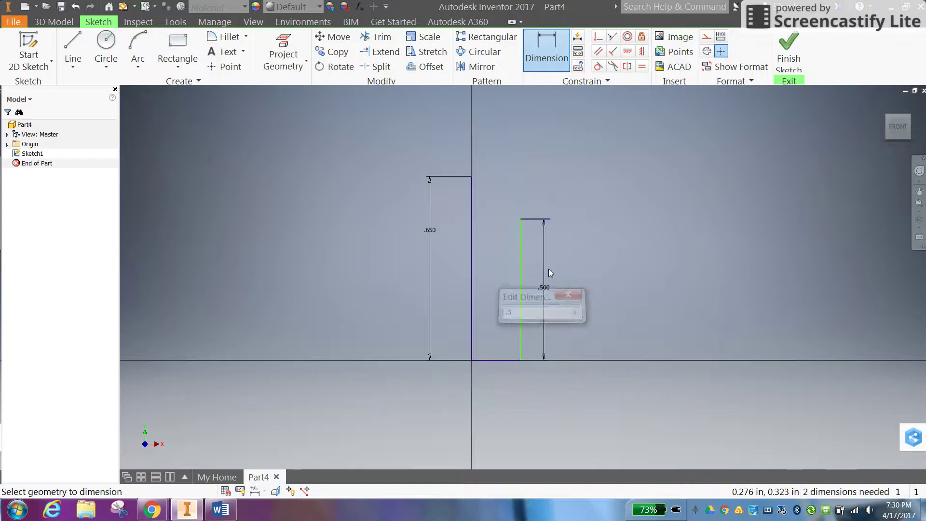
Step: Dimension the horizontal line at the base of the profile and set its length to .125 in
left_click(499, 360)
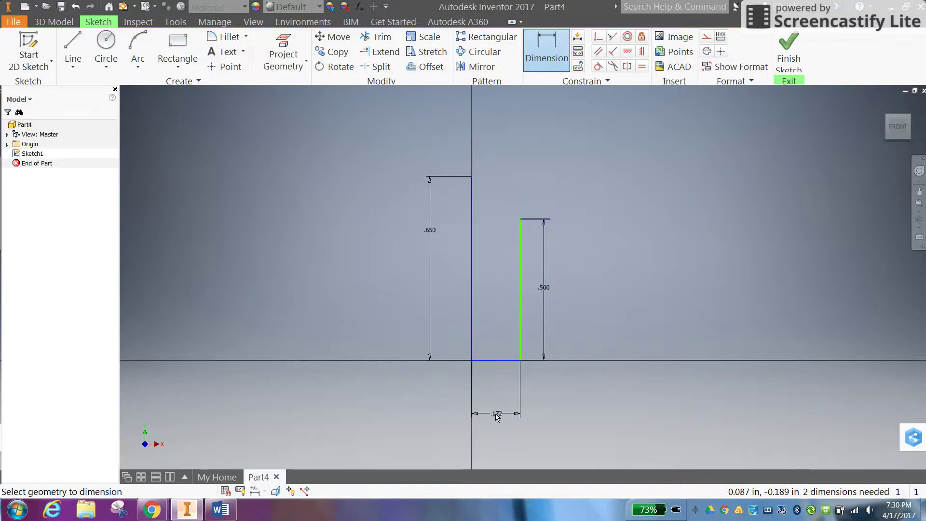
left_click(497, 414)
left_click_drag(482, 445, 385, 377)
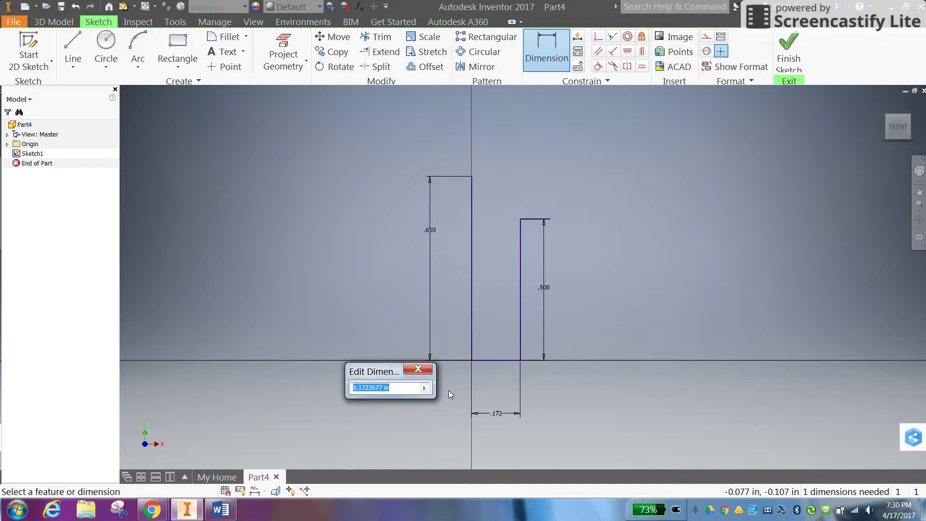
type(".125")
key("Return")
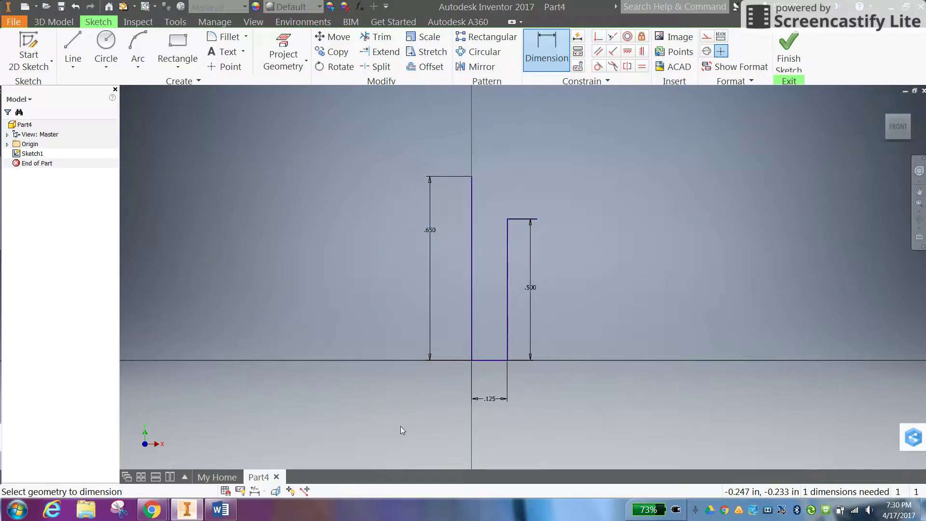
Step: Check the Hitch Peg drawing in Word, and dimension the ledge's outer endpoint .2 in from the long vertical line in Inventor
left_click(220, 509)
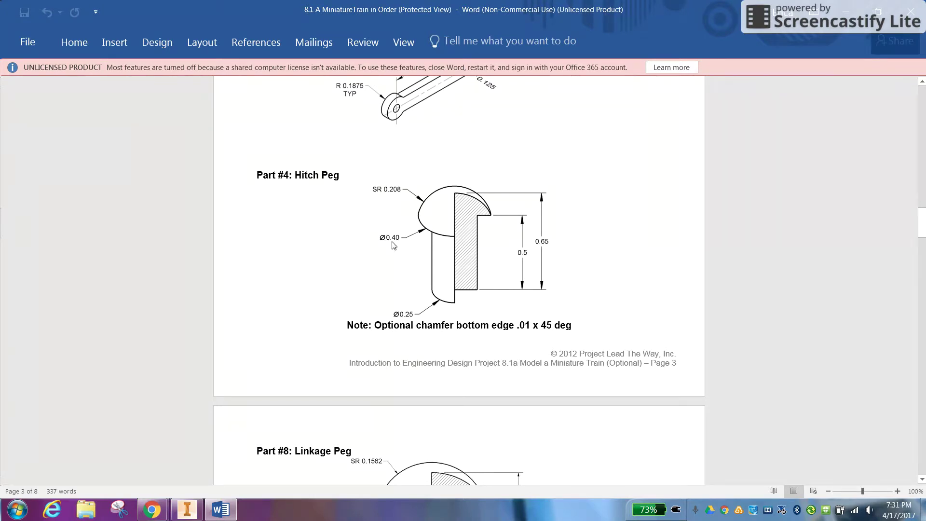
left_click(230, 514)
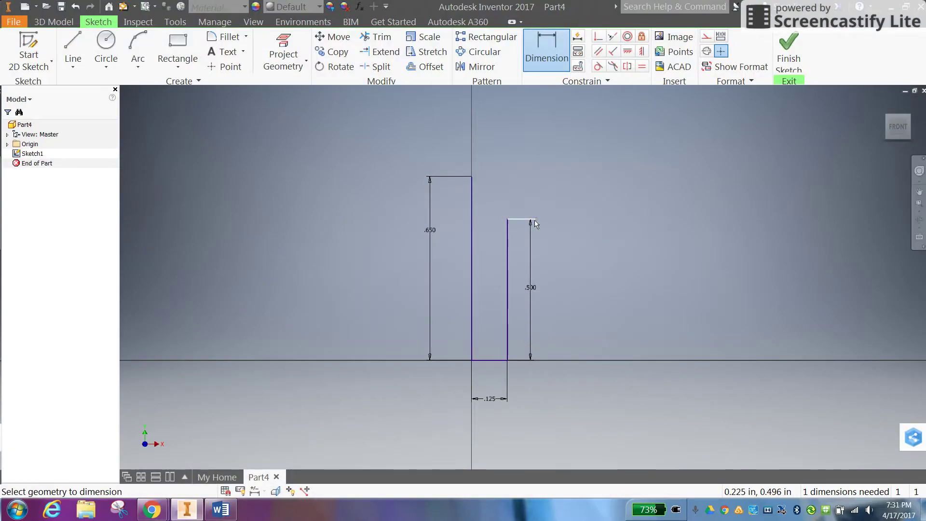
left_click(472, 225)
left_click(537, 219)
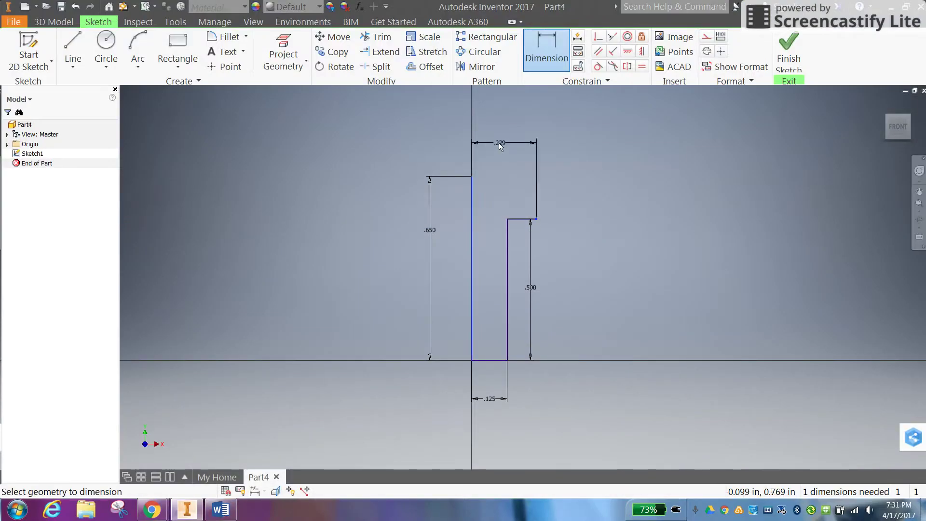
left_click(498, 141)
type(".2")
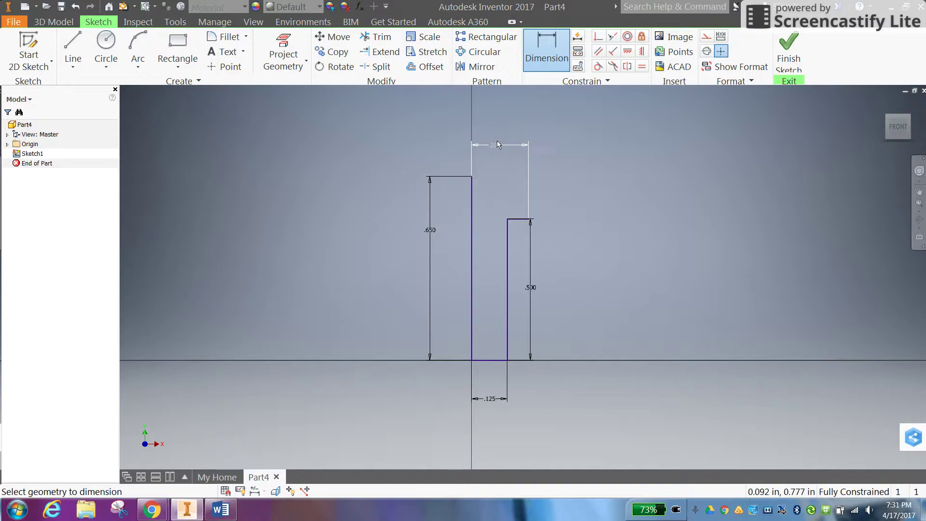
key("Return")
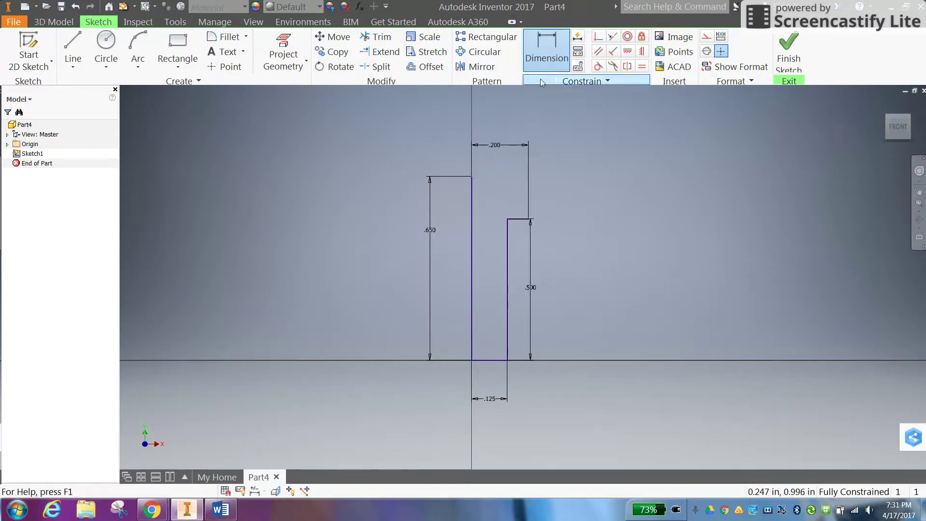
left_click(513, 220)
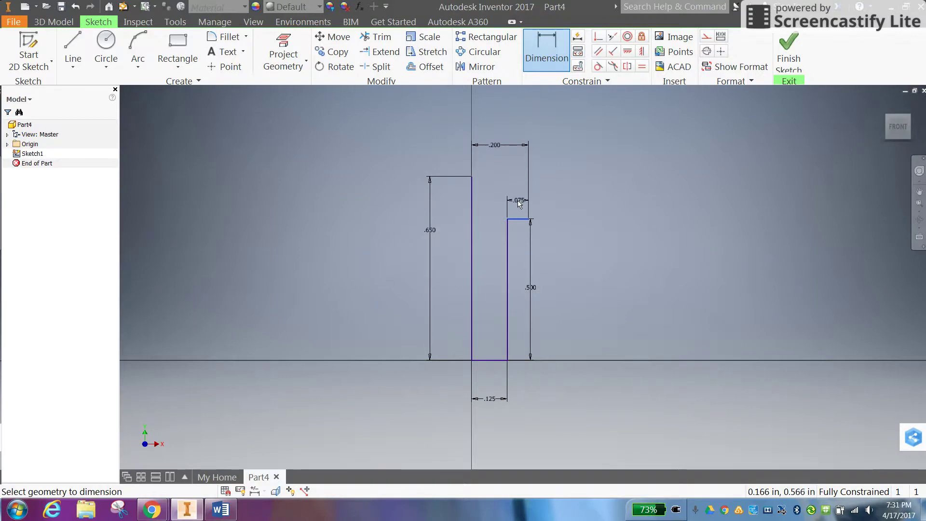
right_click(518, 204)
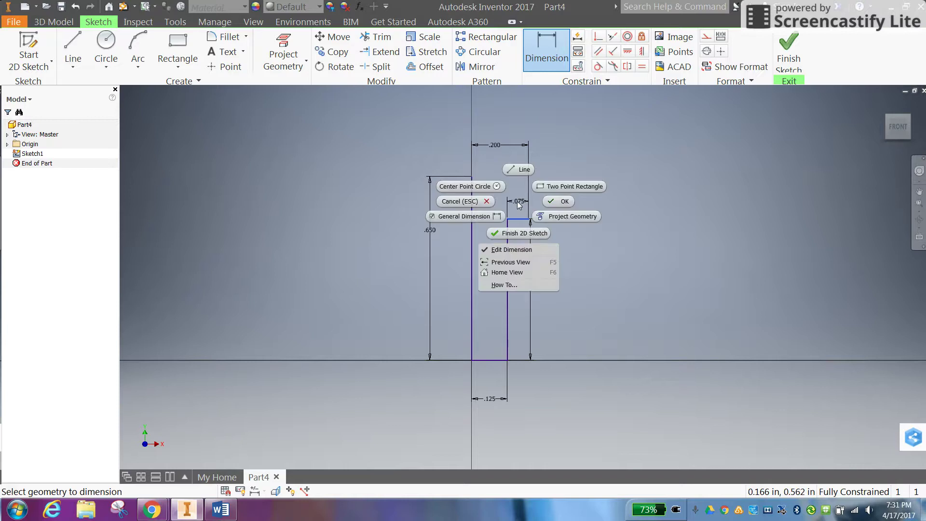
left_click(494, 201)
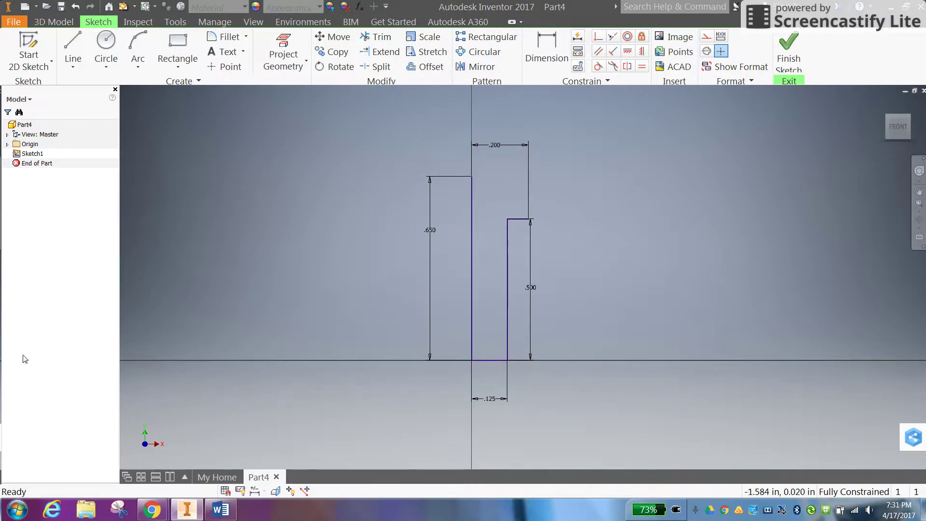
Step: Check the Hitch Peg drawing in Word, and draw a three-point arc in Inventor from the ledge's outer end to the long vertical line's top
left_click(220, 510)
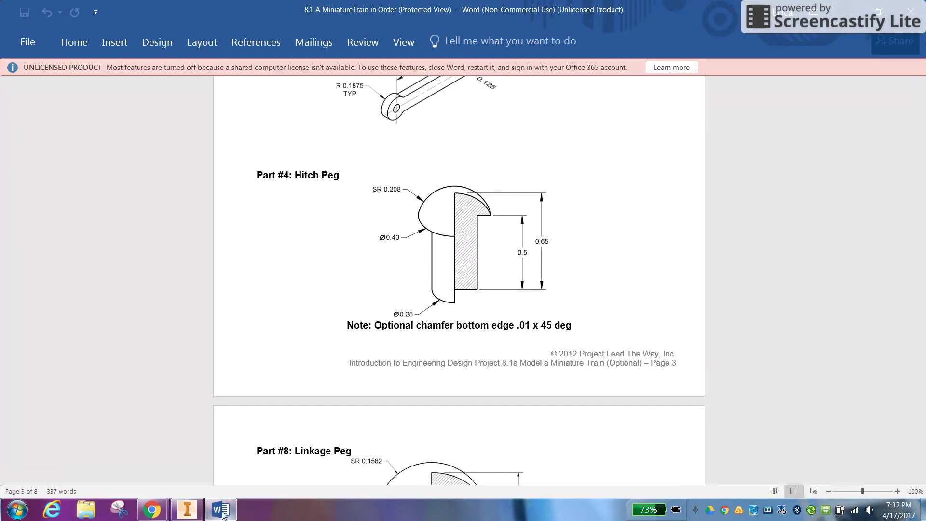
left_click(187, 511)
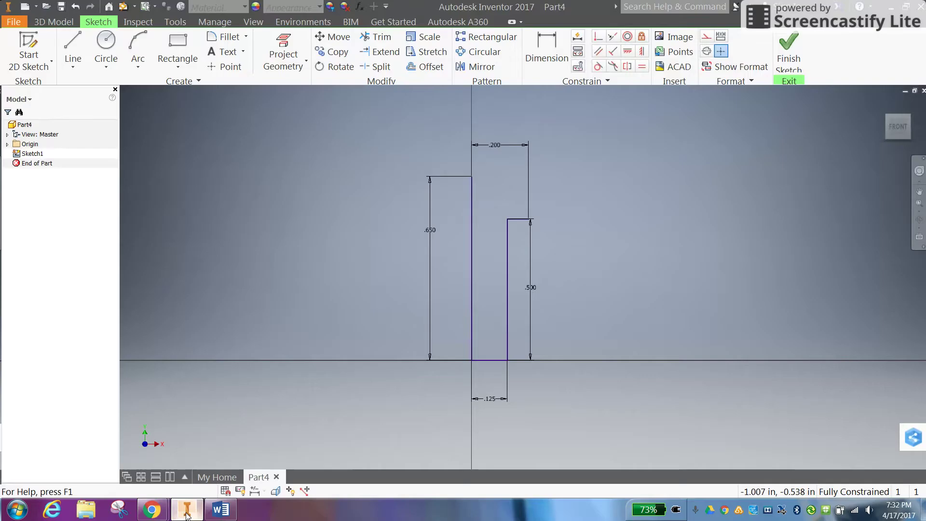
left_click(133, 37)
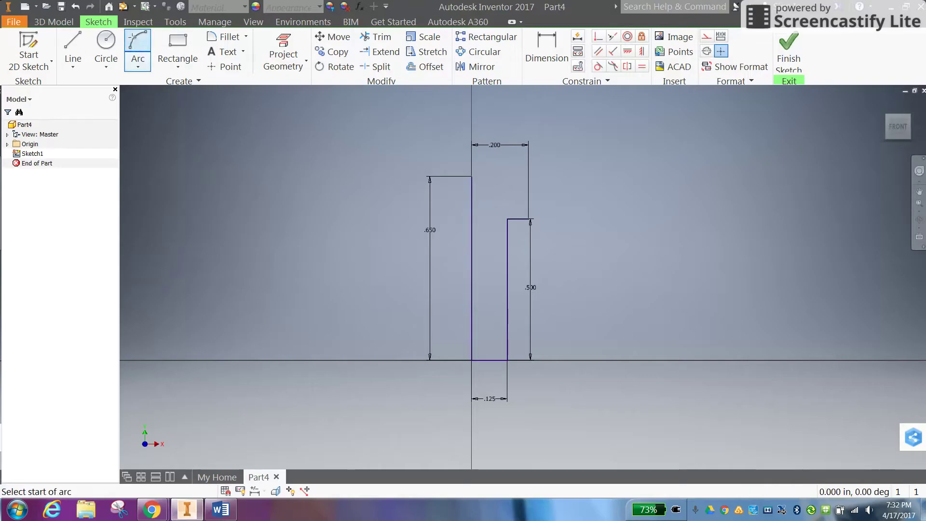
left_click(527, 219)
left_click(470, 177)
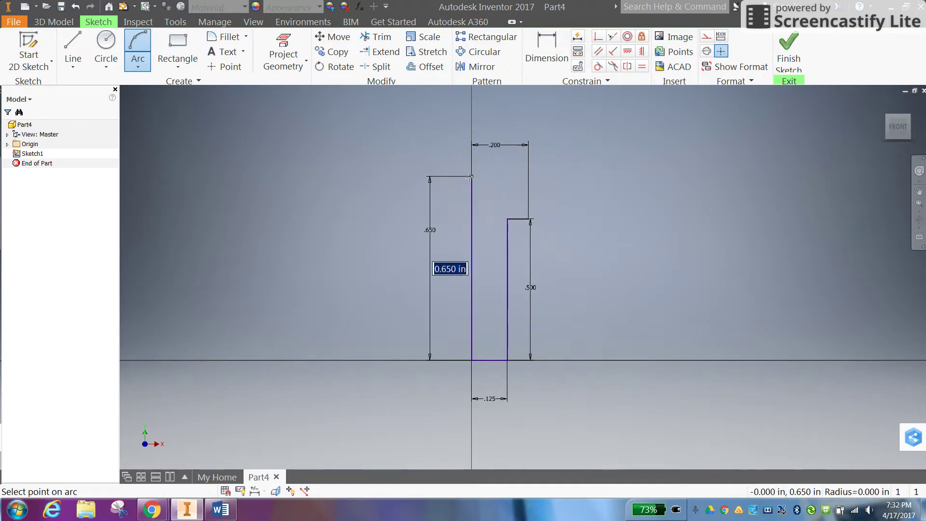
left_click(506, 185)
right_click(545, 172)
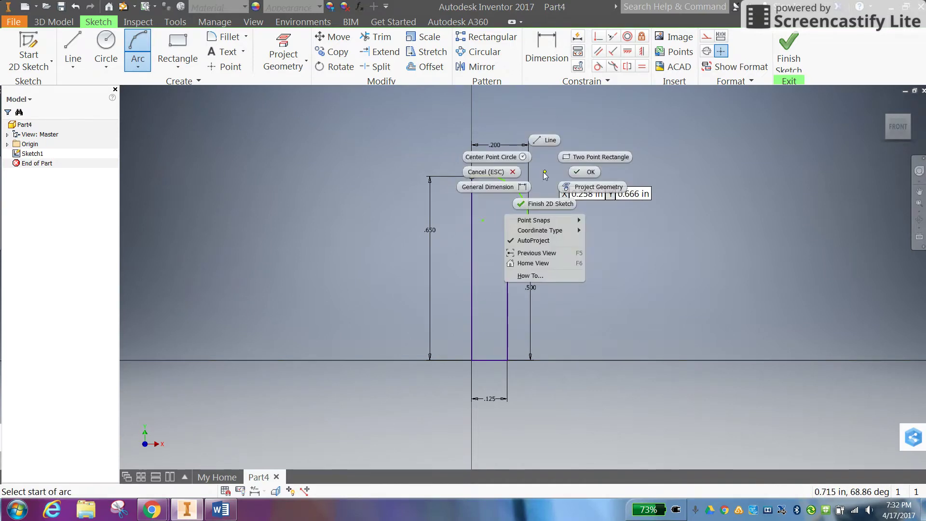
left_click(573, 175)
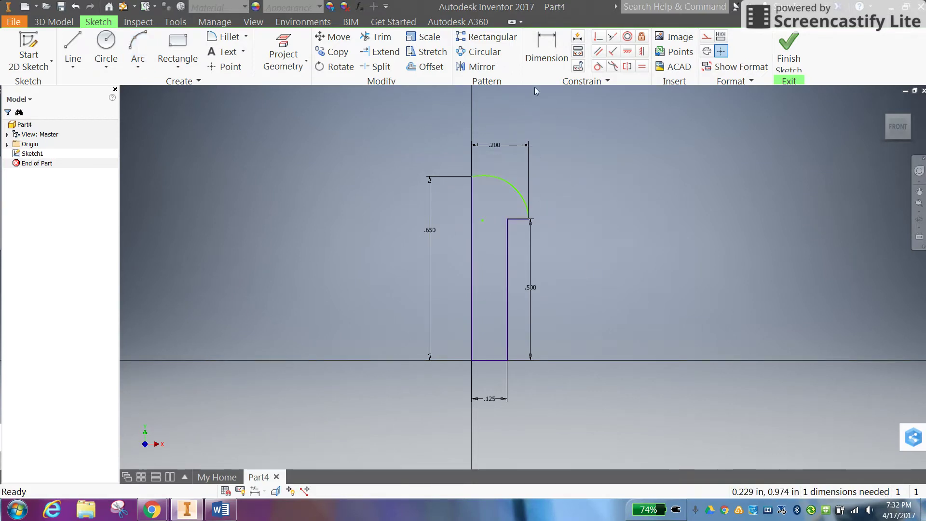
Step: Dimension the horizontal distance between the long vertical line and the arc's centre point as 0
left_click(545, 44)
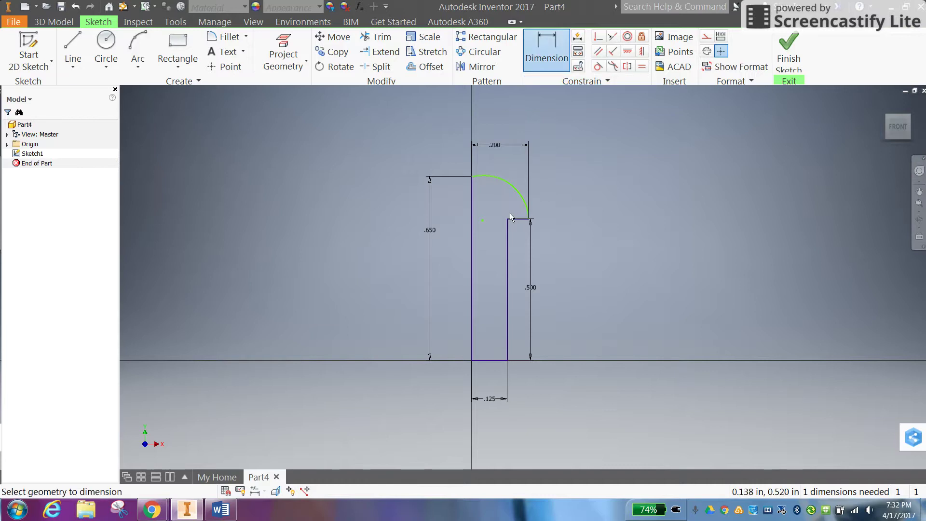
left_click(471, 224)
left_click(483, 221)
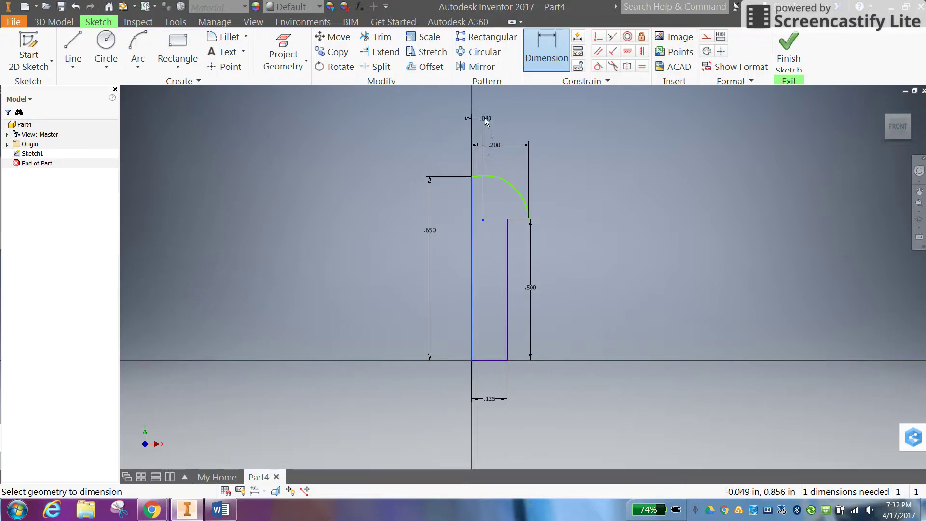
left_click(501, 117)
type("0")
key("Return")
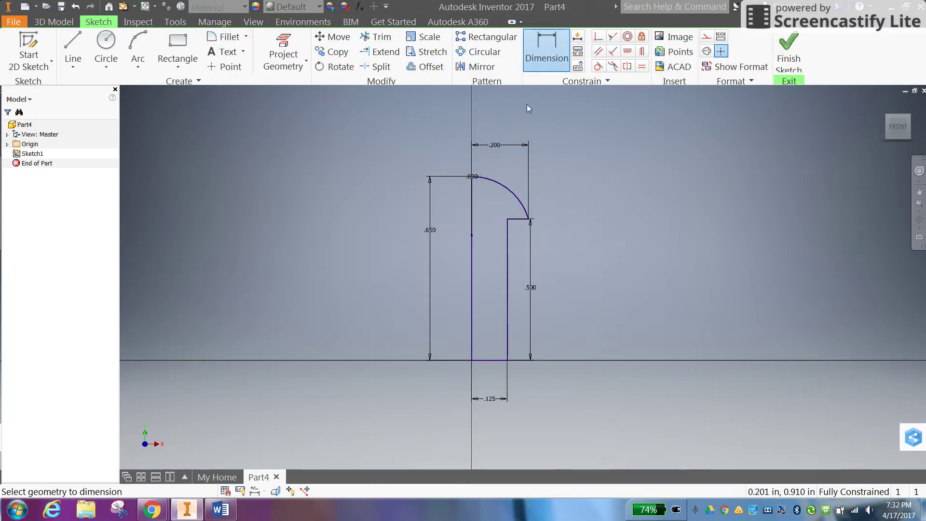
left_click(506, 189)
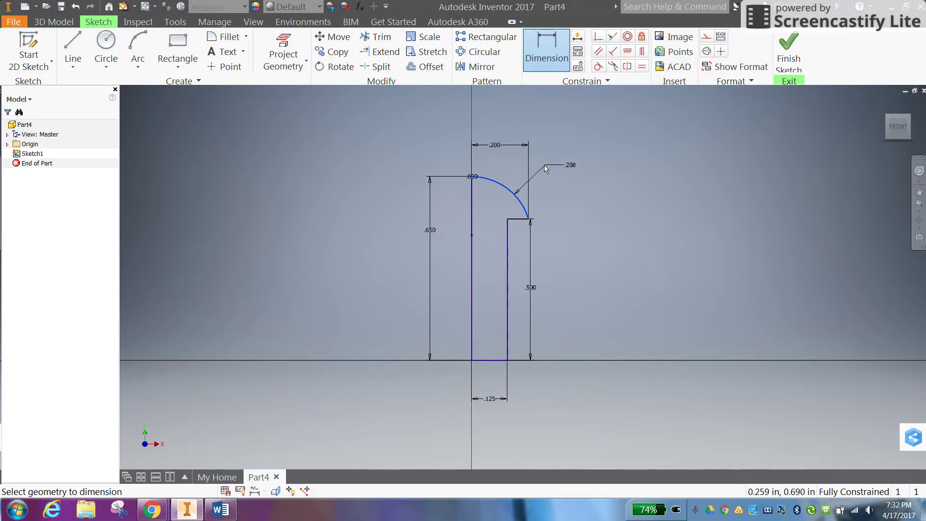
right_click(544, 164)
left_click(499, 160)
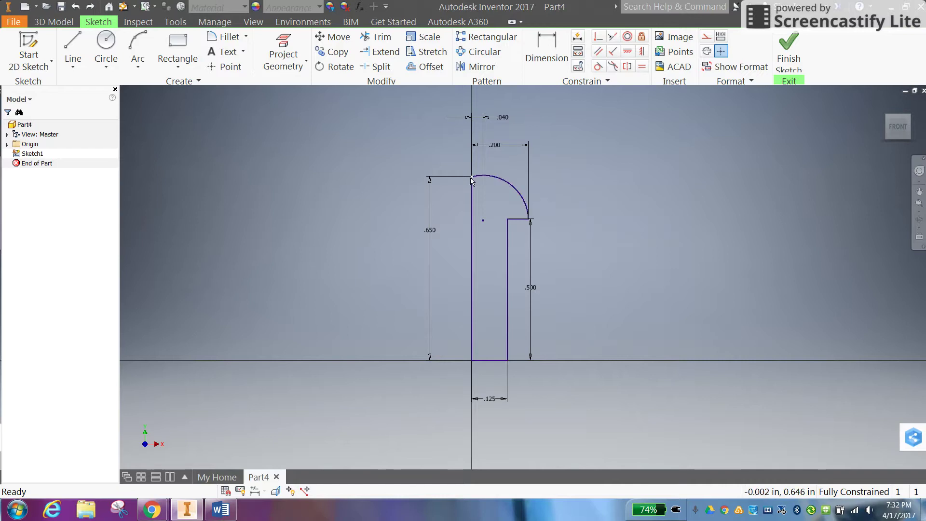
Step: Try to add a radius dimension to the arc, declining the driven dimension
left_click(547, 49)
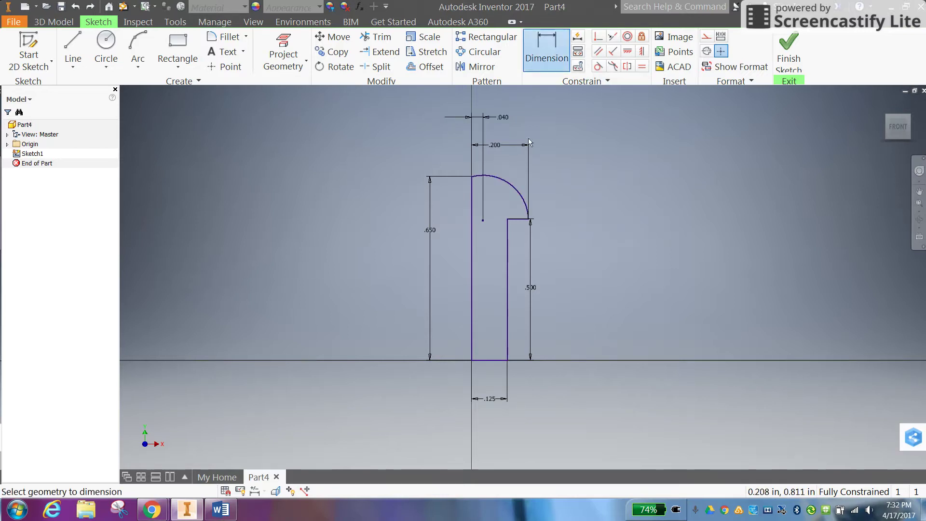
left_click(514, 192)
left_click(587, 169)
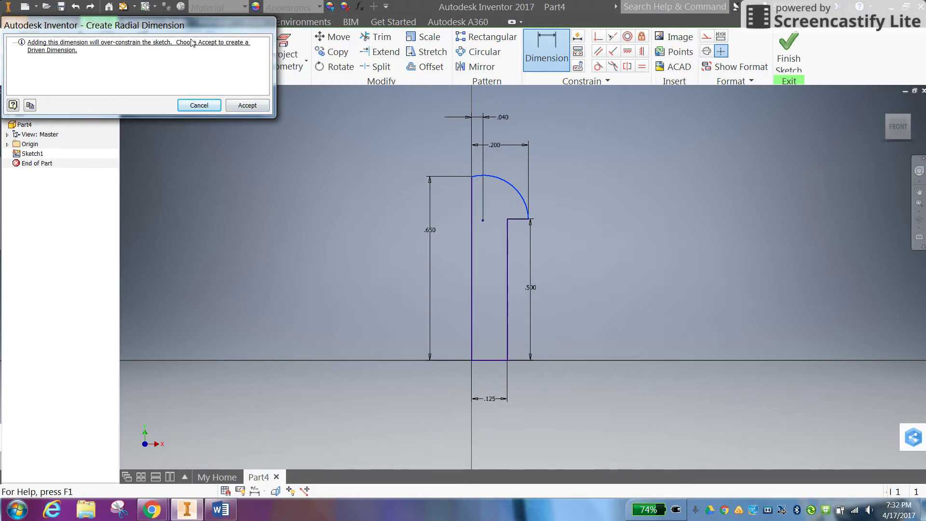
left_click(199, 106)
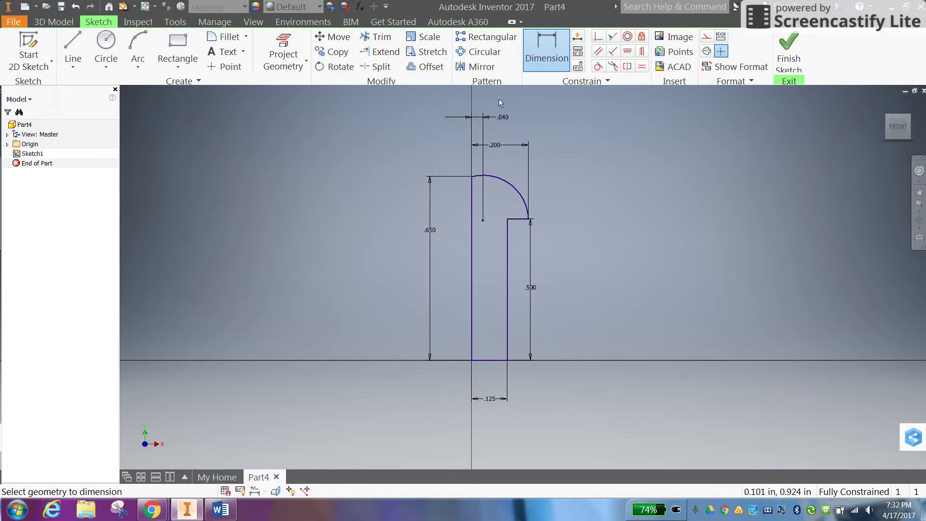
Step: Delete the horizontal dimension between the long vertical line and the arc's centre point
left_click(503, 118)
key("Return")
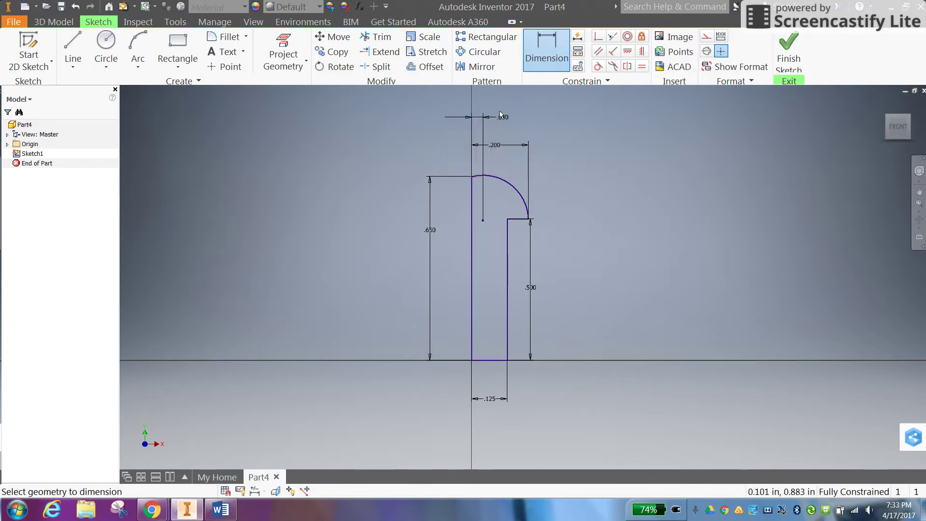
right_click(500, 123)
key("Escape")
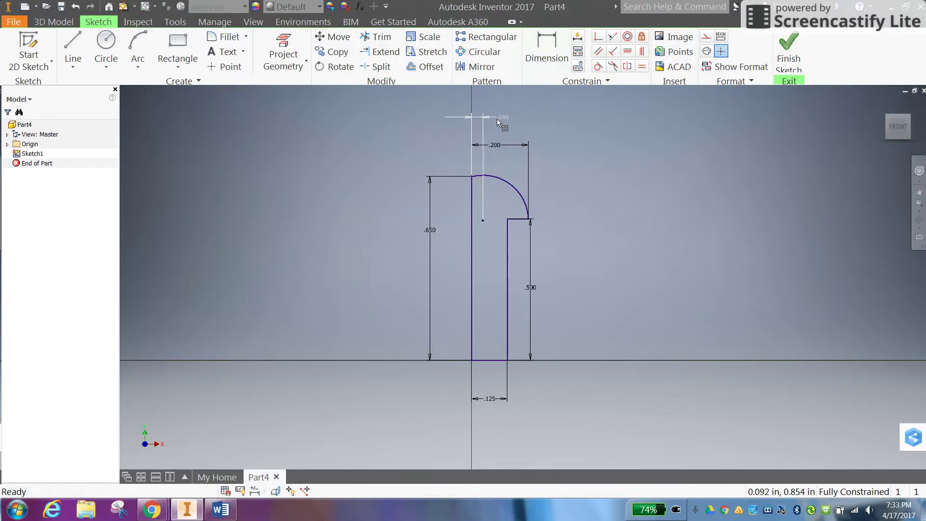
right_click(500, 122)
left_click(499, 87)
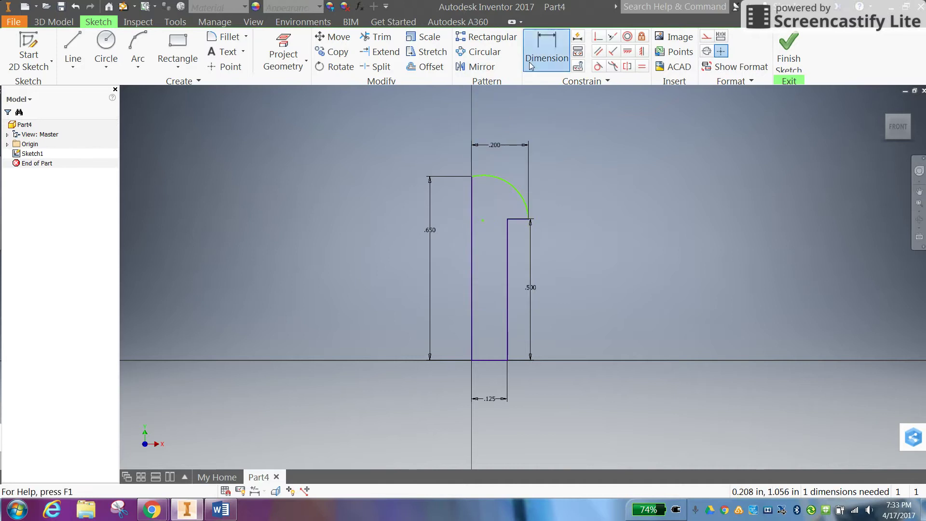
Step: Dimension the arc's radius and set it to .208 in
key("d")
left_click(514, 192)
left_click(548, 177)
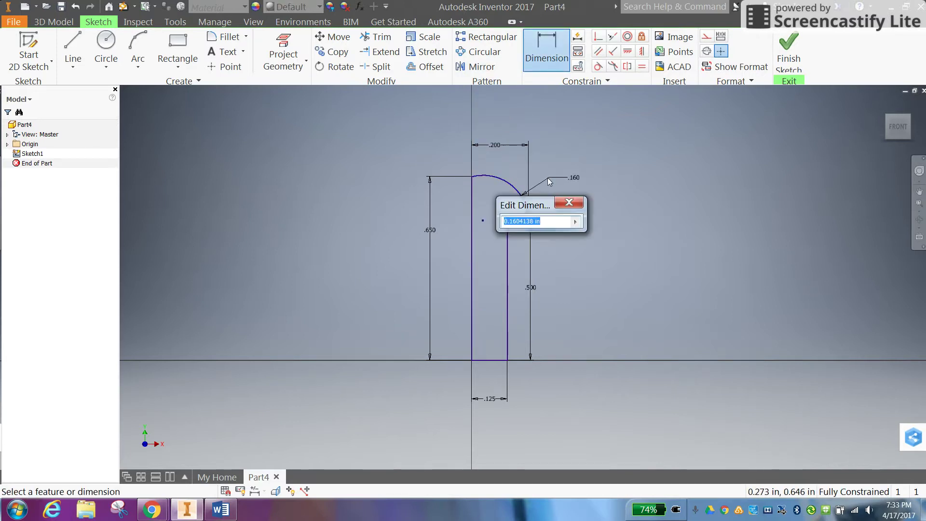
type("208")
key("Return")
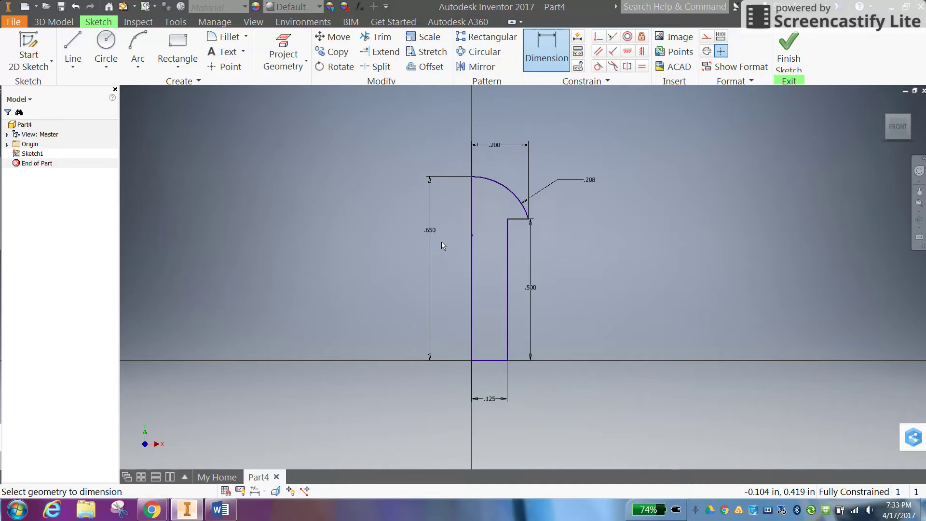
right_click(406, 199)
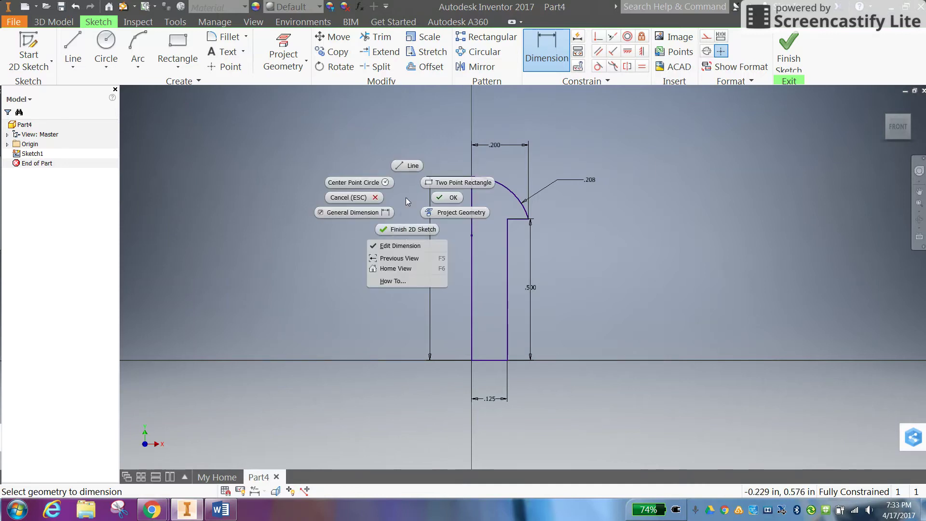
Step: Finish the sketch and revolve the peg's half profile a full turn about its long vertical line into a solid
left_click(401, 229)
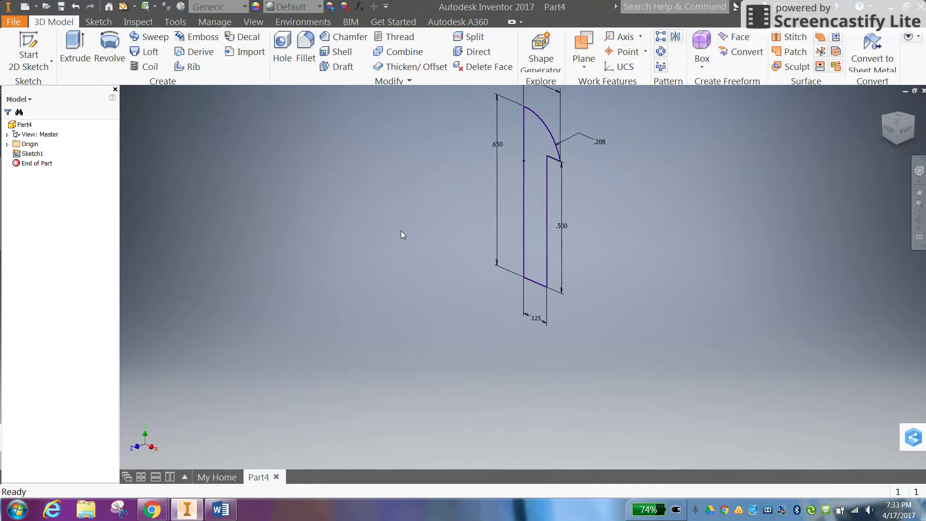
middle_click_drag(551, 133, 505, 186)
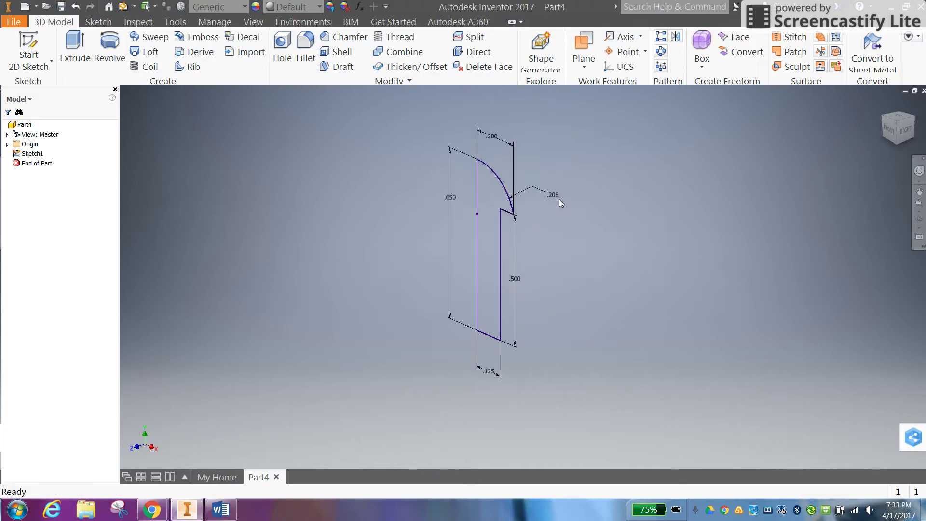
left_click(109, 48)
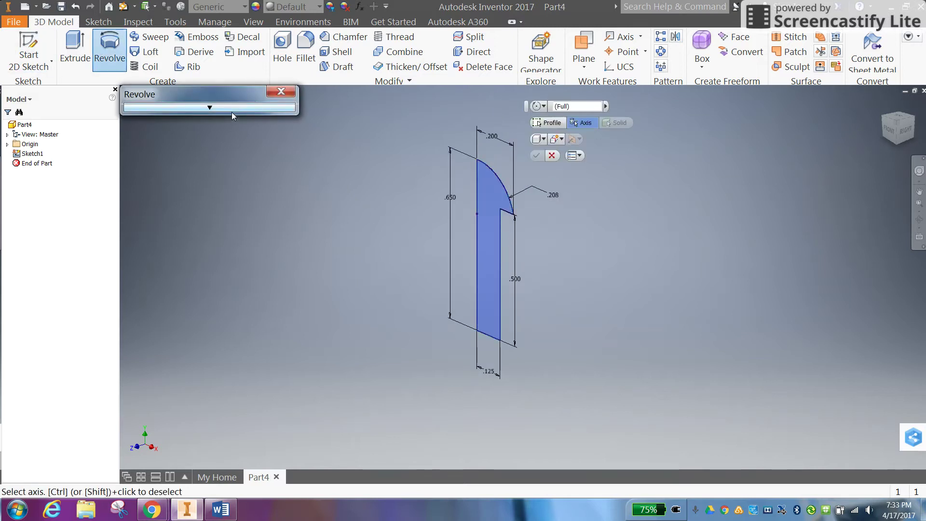
left_click(230, 109)
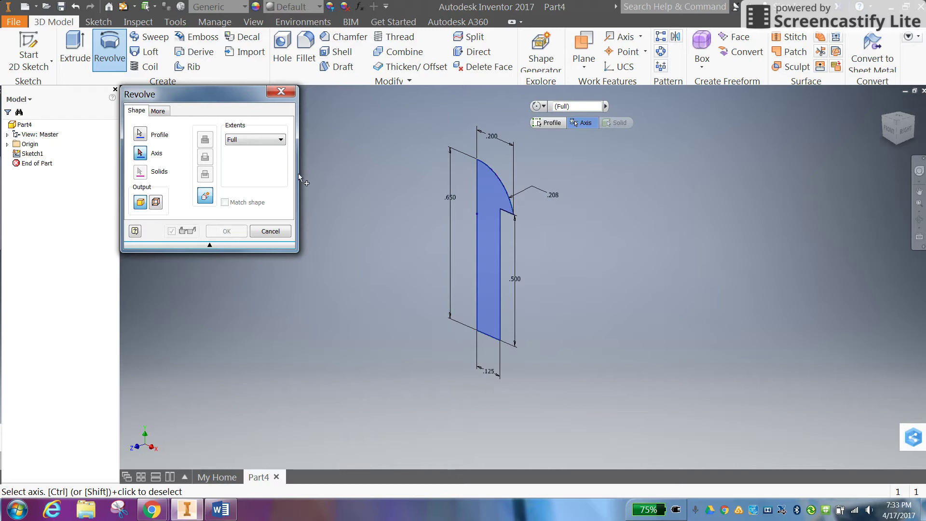
left_click(475, 228)
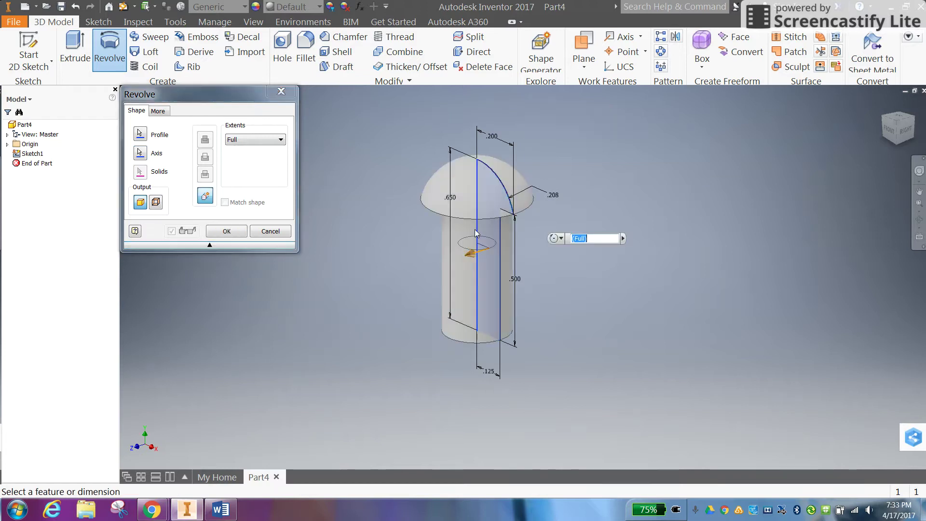
left_click(227, 232)
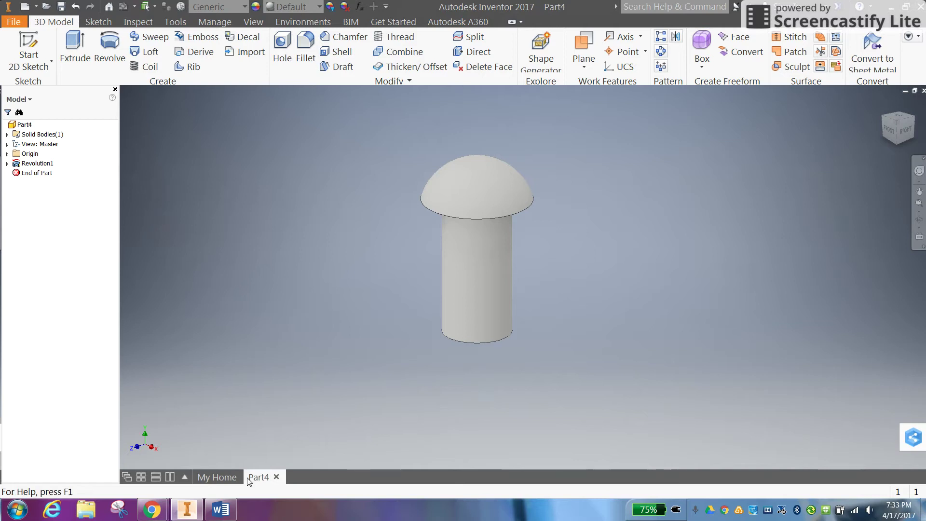
Step: Check the Hitch Peg's chamfer note in the Word document and chamfer the shank's bottom edge in Inventor with a distance of .01 in
left_click(220, 509)
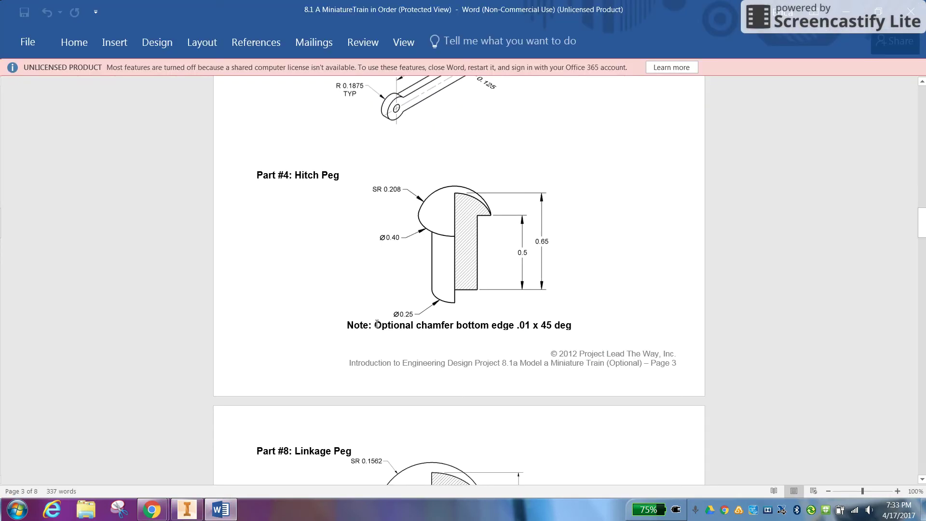
left_click_drag(377, 324, 542, 328)
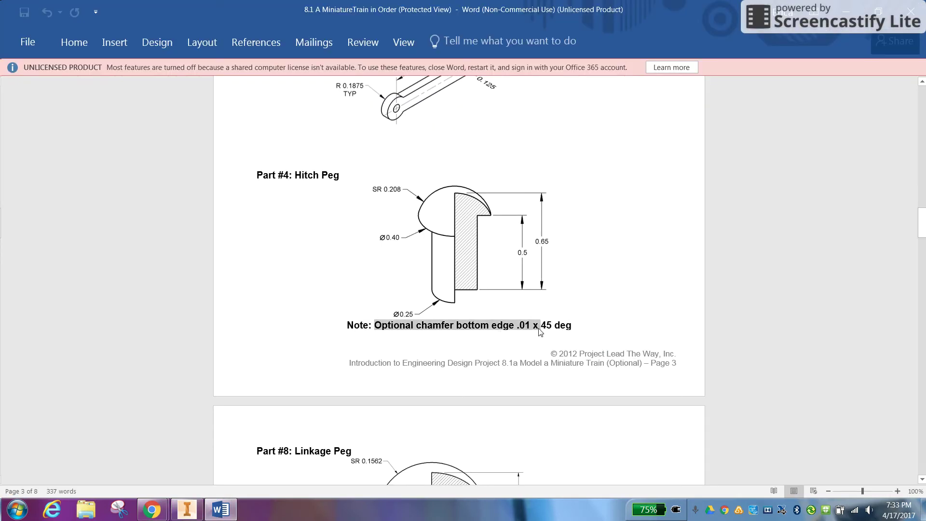
left_click(577, 326)
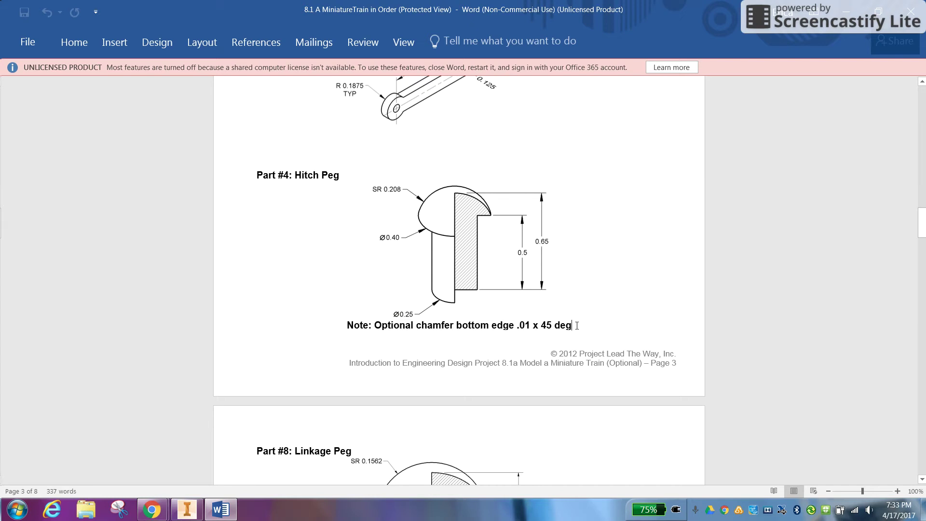
left_click(188, 511)
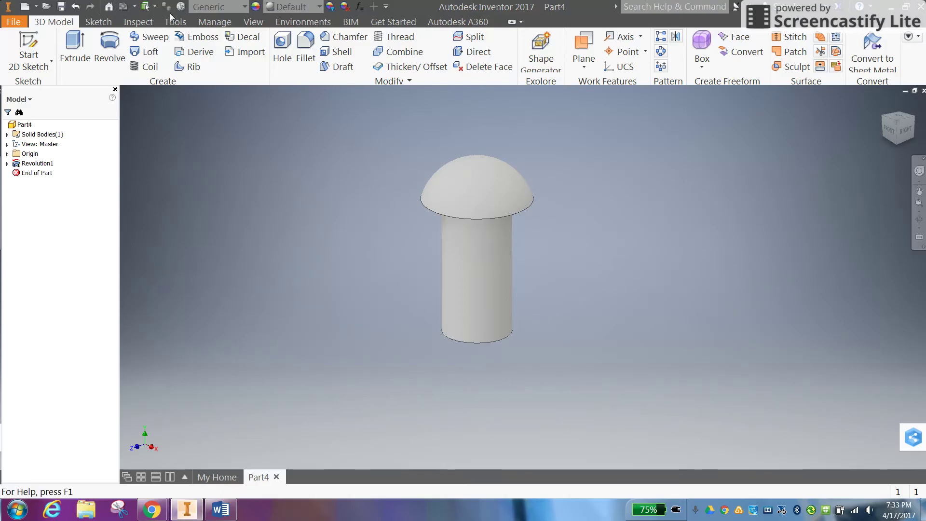
left_click(342, 42)
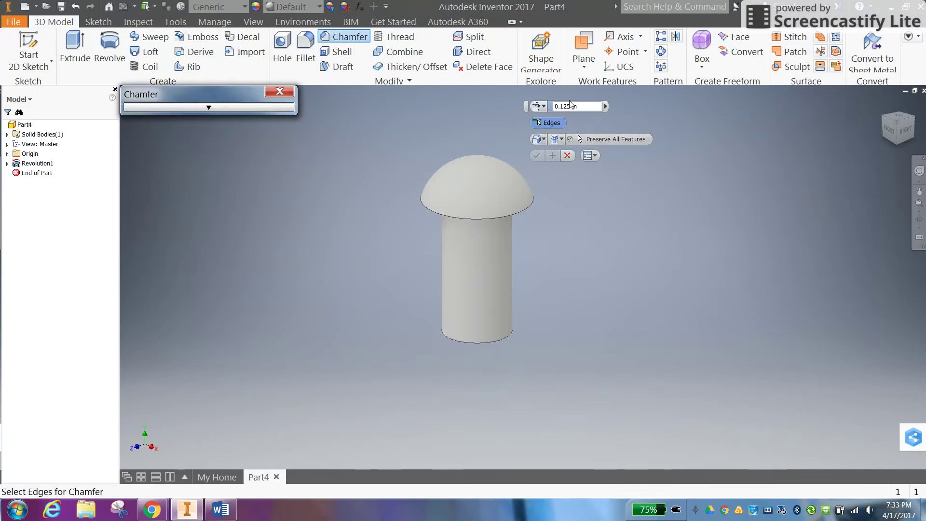
type("1")
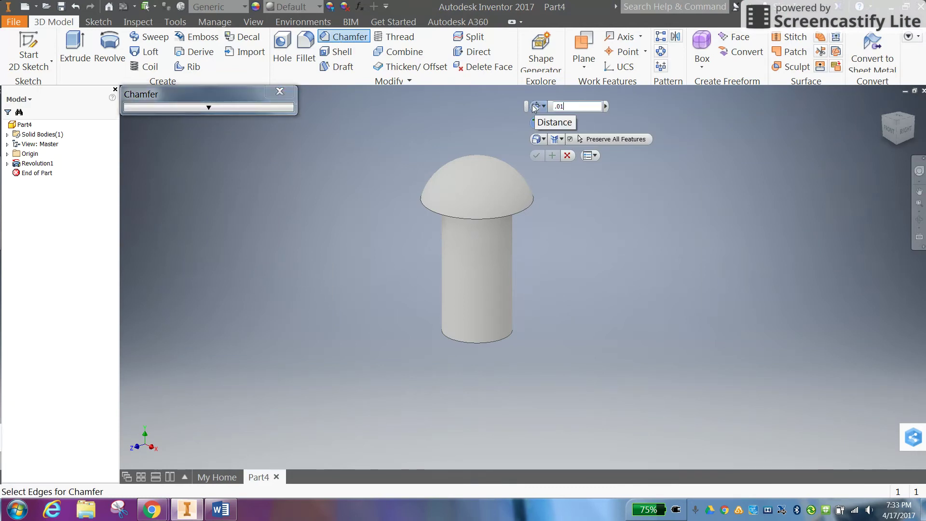
left_click(225, 112)
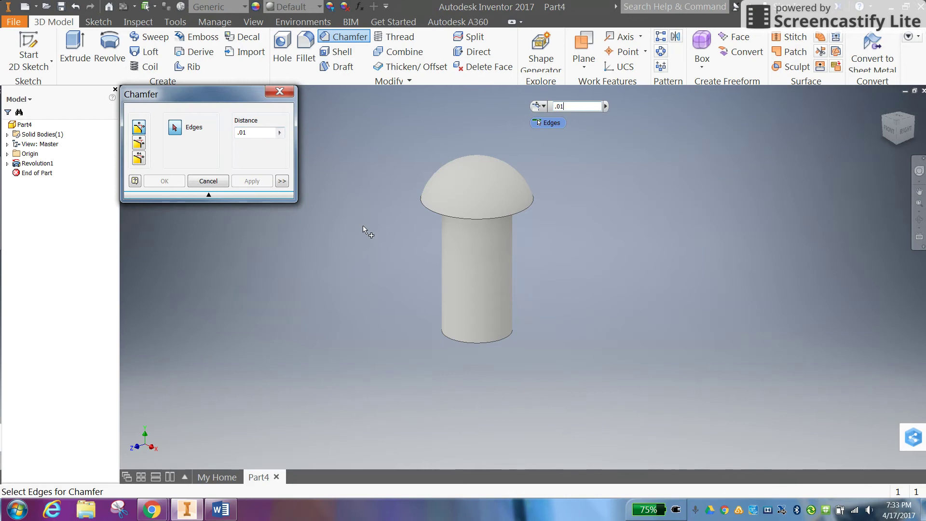
left_click(472, 342)
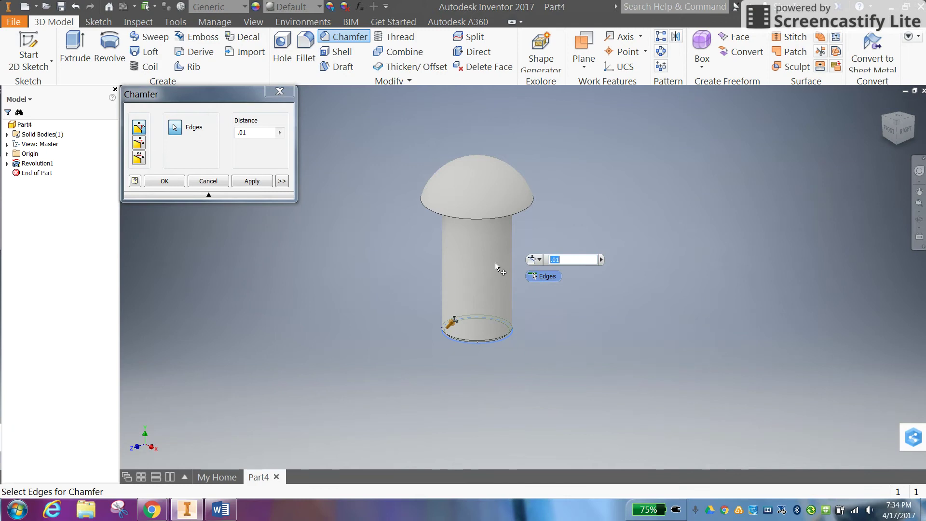
key("Return")
Step: Update the part's physical properties in its iProperties and examine the volume value
left_click(885, 130)
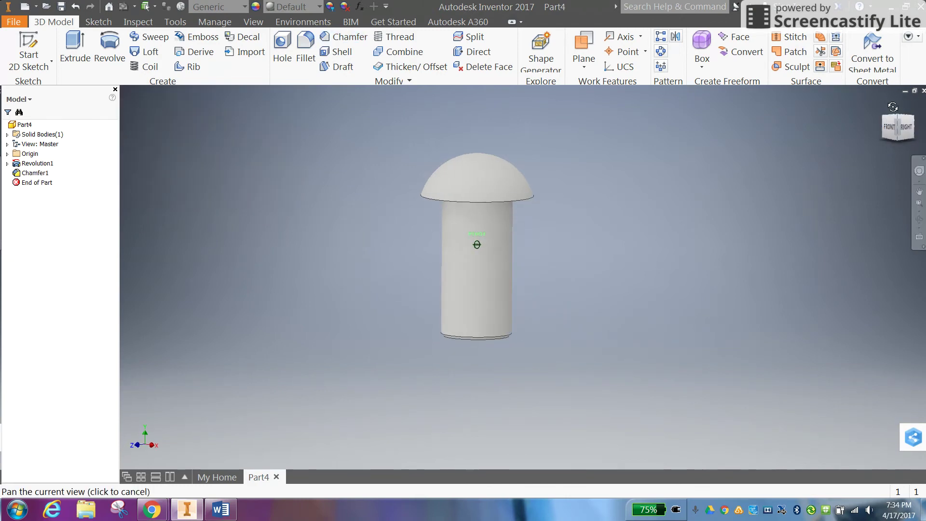
key("F6")
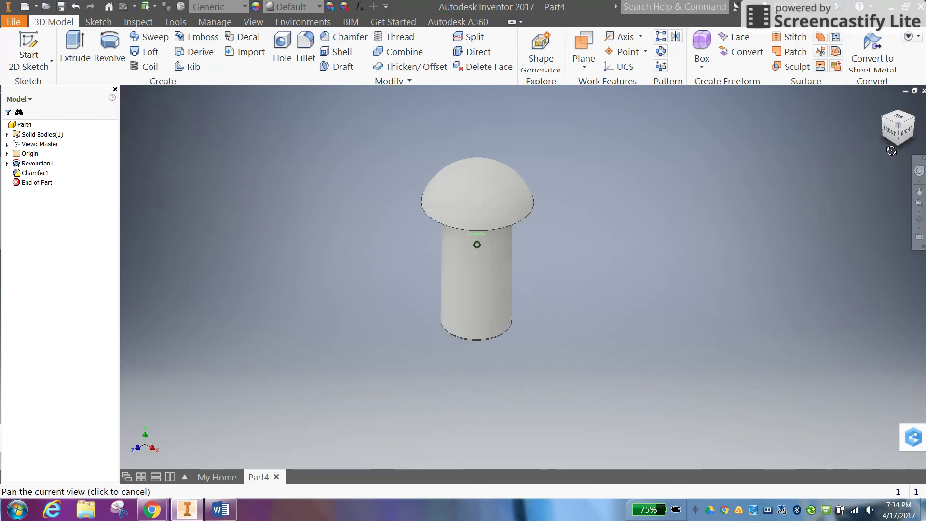
left_click(13, 23)
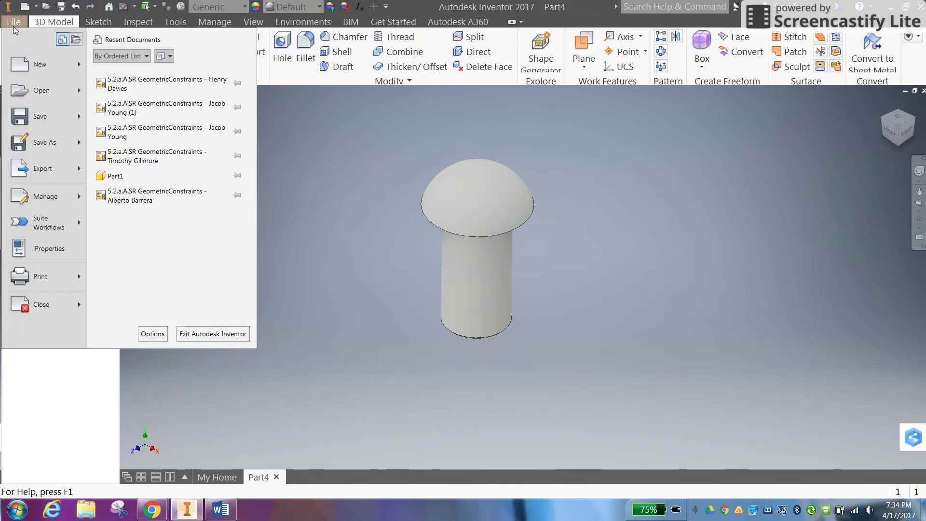
left_click(45, 251)
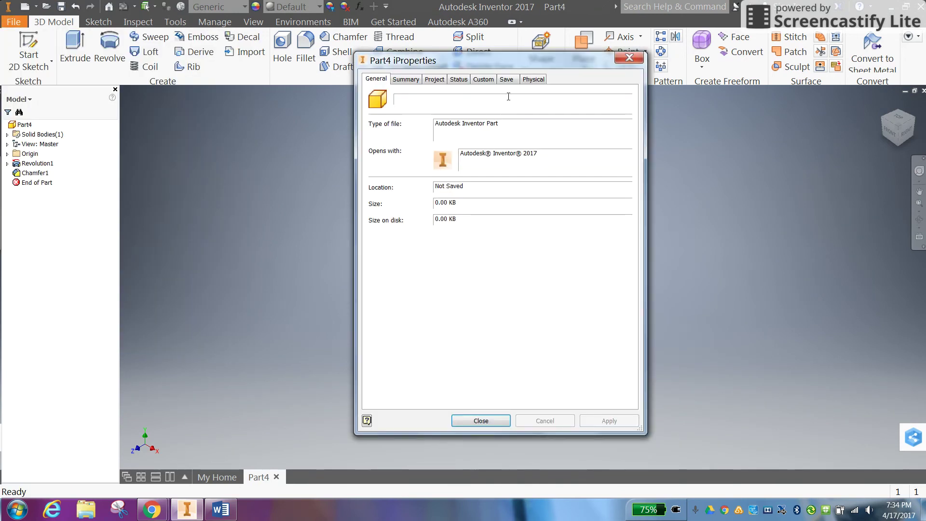
left_click(534, 79)
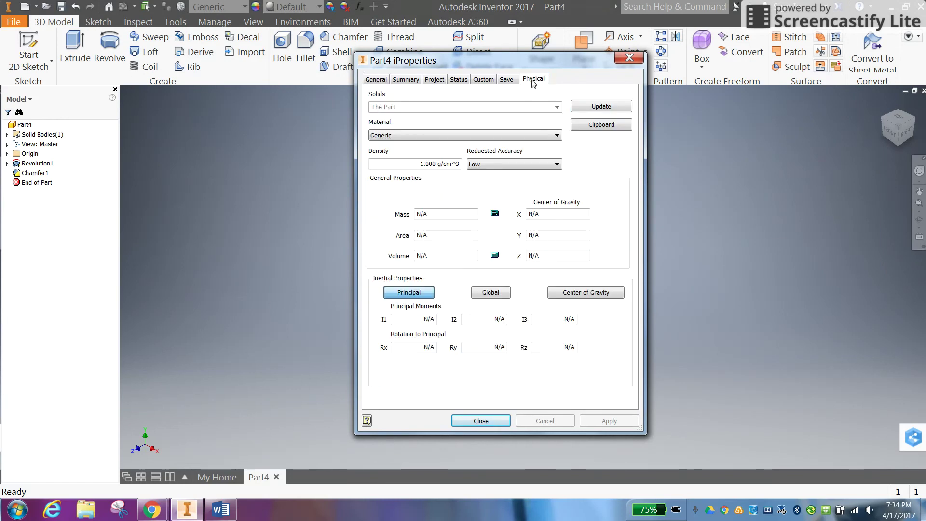
left_click(592, 109)
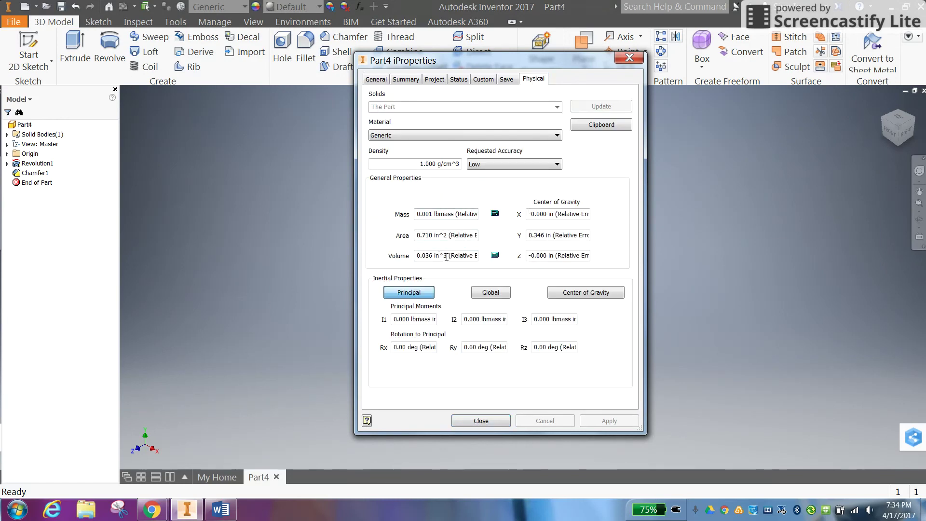
left_click_drag(447, 257, 411, 258)
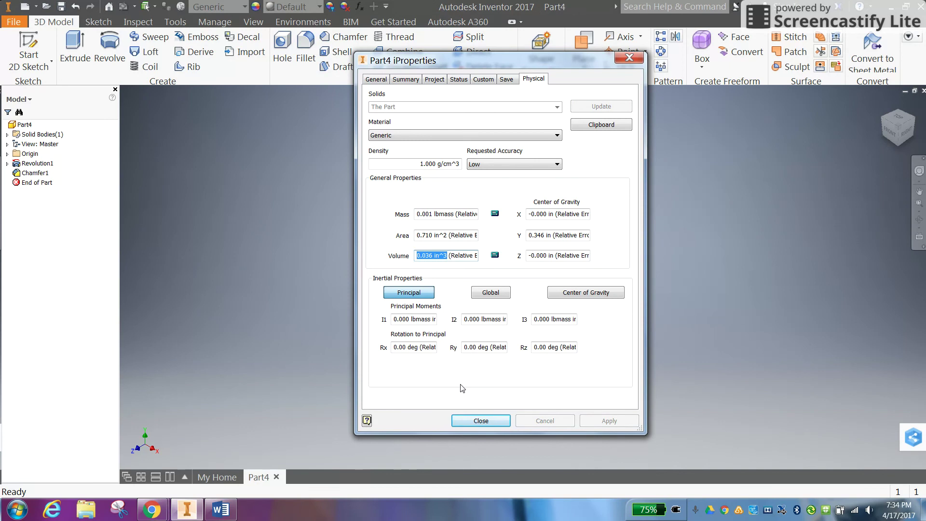